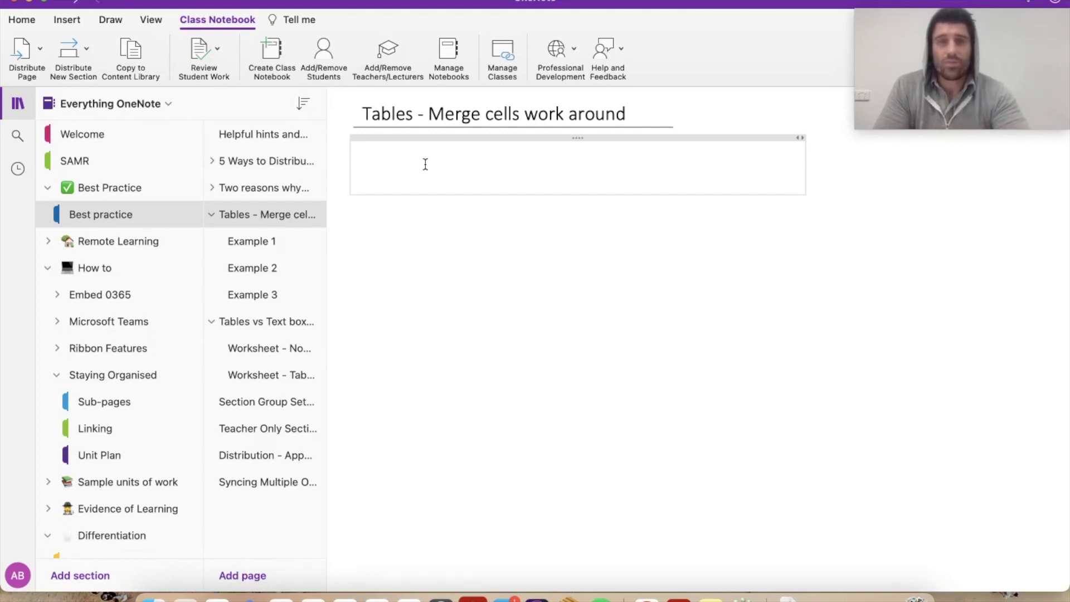
Switch to the Word document showing the Team Agenda merged-cell tables
{"action": "left_click", "coordinate": [864, 598]}
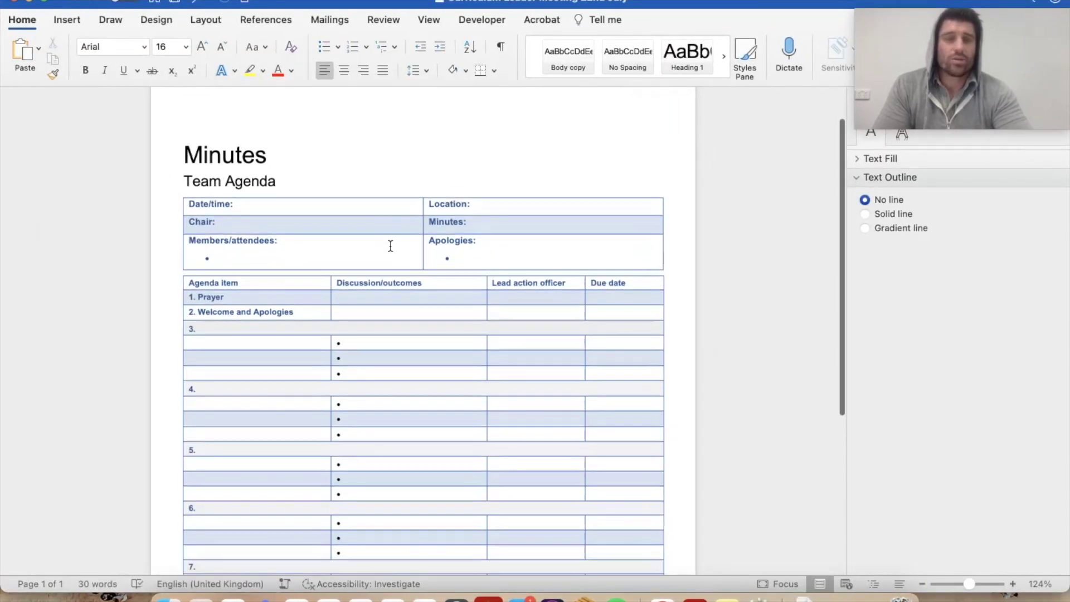
Scroll the Minutes document and select the Team Agenda heading through both agenda tables
{"action": "scroll", "coordinate": [391, 246], "scroll_direction": "down", "scroll_amount": 1}
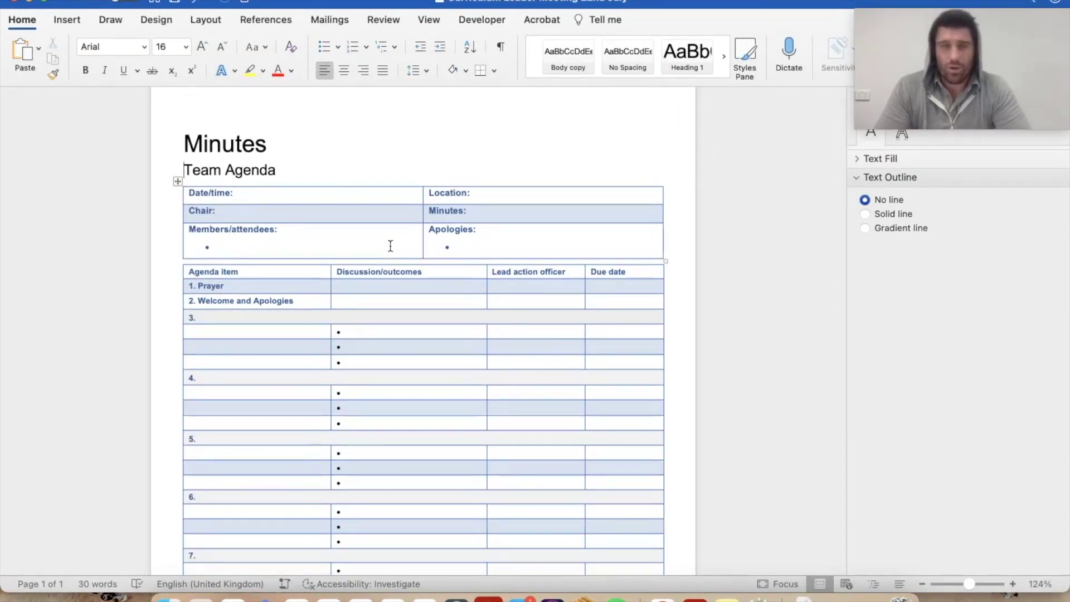
{"action": "scroll", "coordinate": [391, 246], "scroll_direction": "down", "scroll_amount": 3}
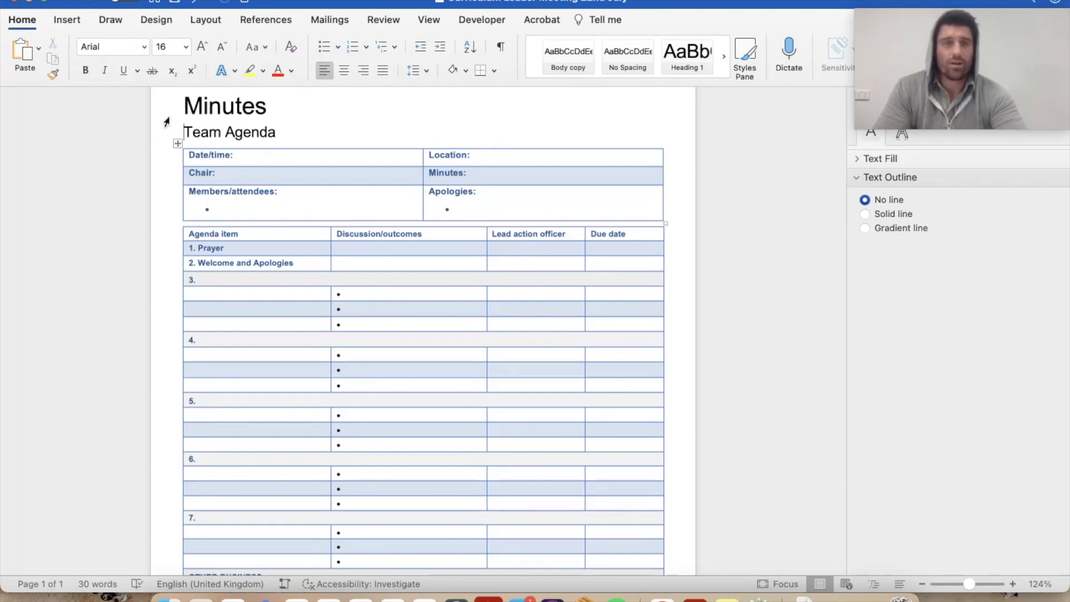
{"action": "left_click_drag", "start_coordinate": [185, 131], "coordinate": [628, 451]}
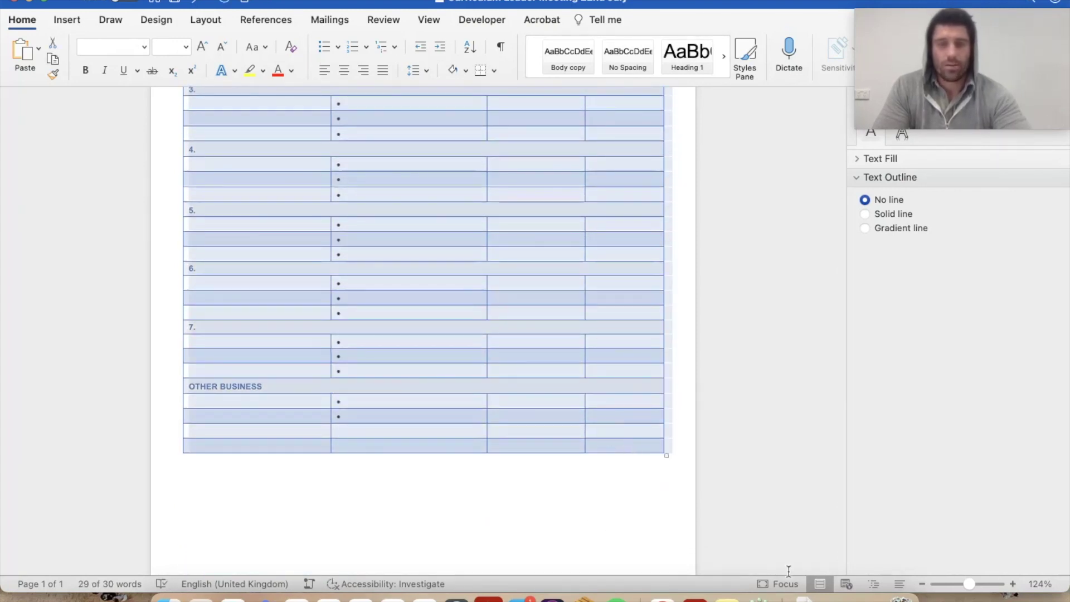
{"action": "left_click", "coordinate": [397, 597]}
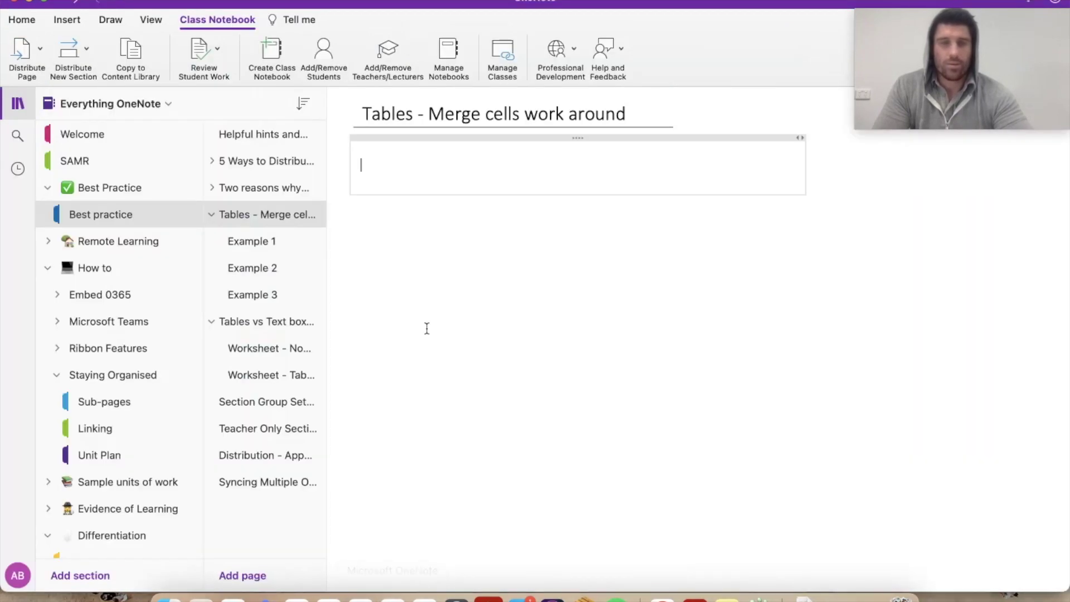
{"action": "key", "text": "super+v"}
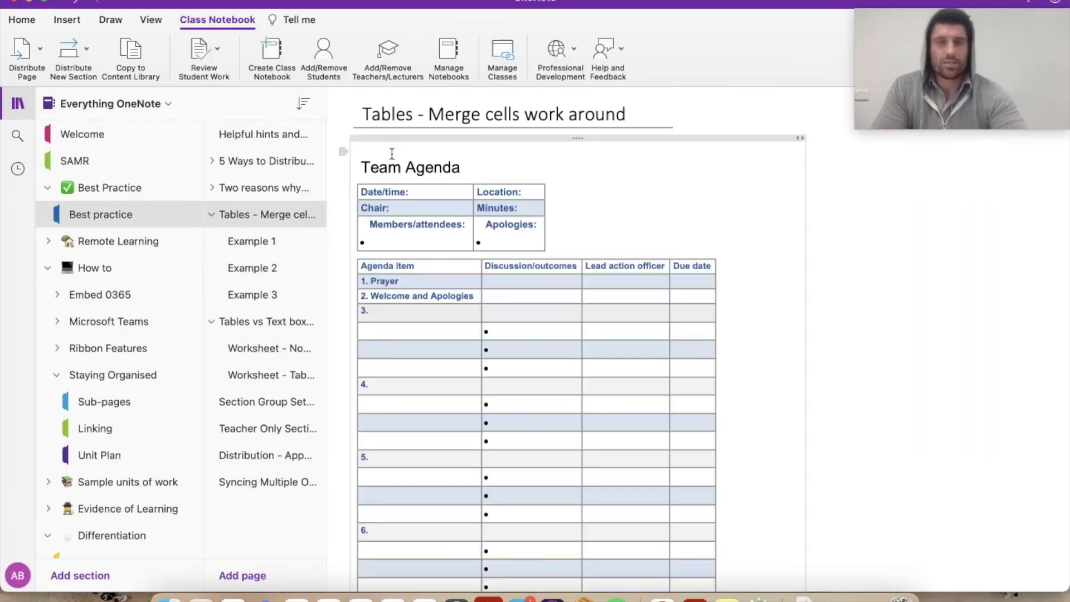
{"action": "scroll", "coordinate": [716, 243], "scroll_direction": "up", "scroll_amount": 5}
{"action": "scroll", "coordinate": [716, 243], "scroll_direction": "up", "scroll_amount": 2}
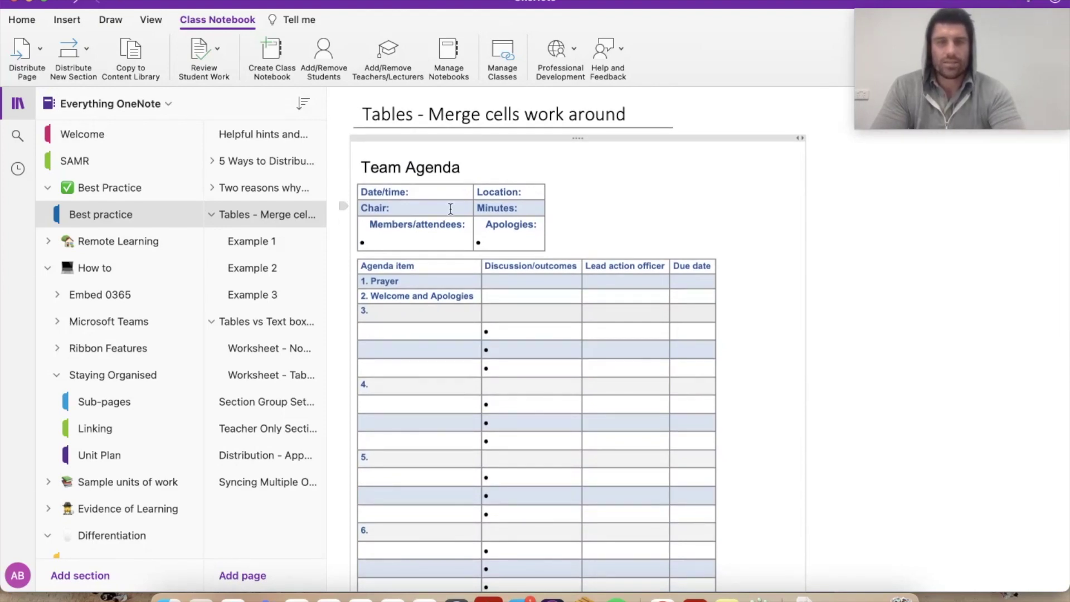
{"action": "left_click_drag", "start_coordinate": [474, 213], "coordinate": [569, 212]}
{"action": "left_click_drag", "start_coordinate": [640, 208], "coordinate": [782, 211]}
{"action": "scroll", "coordinate": [568, 296], "scroll_direction": "down", "scroll_amount": 2}
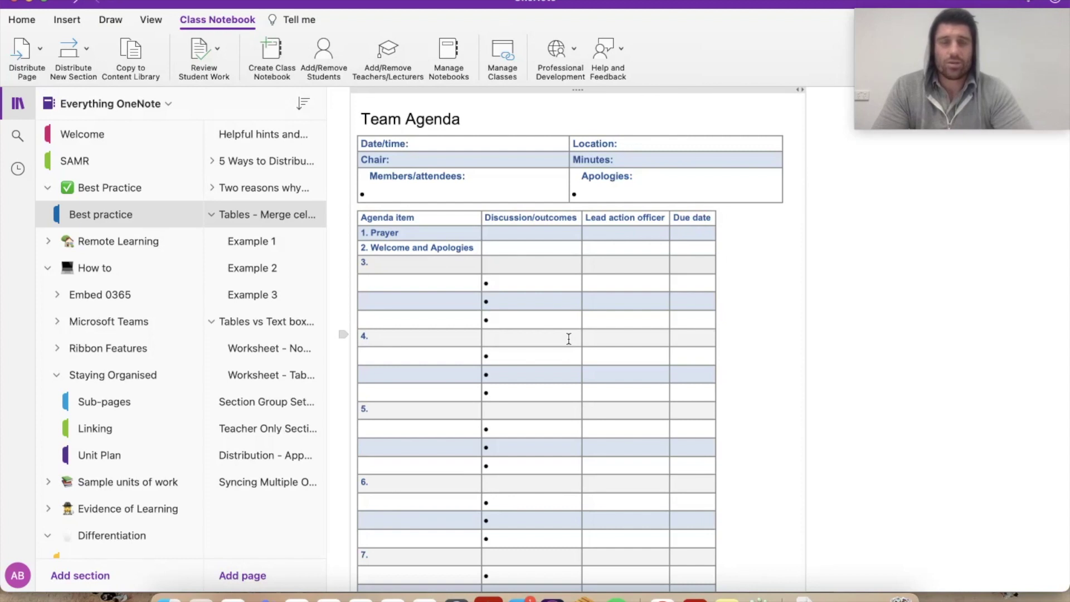
{"action": "scroll", "coordinate": [591, 279], "scroll_direction": "up", "scroll_amount": 2}
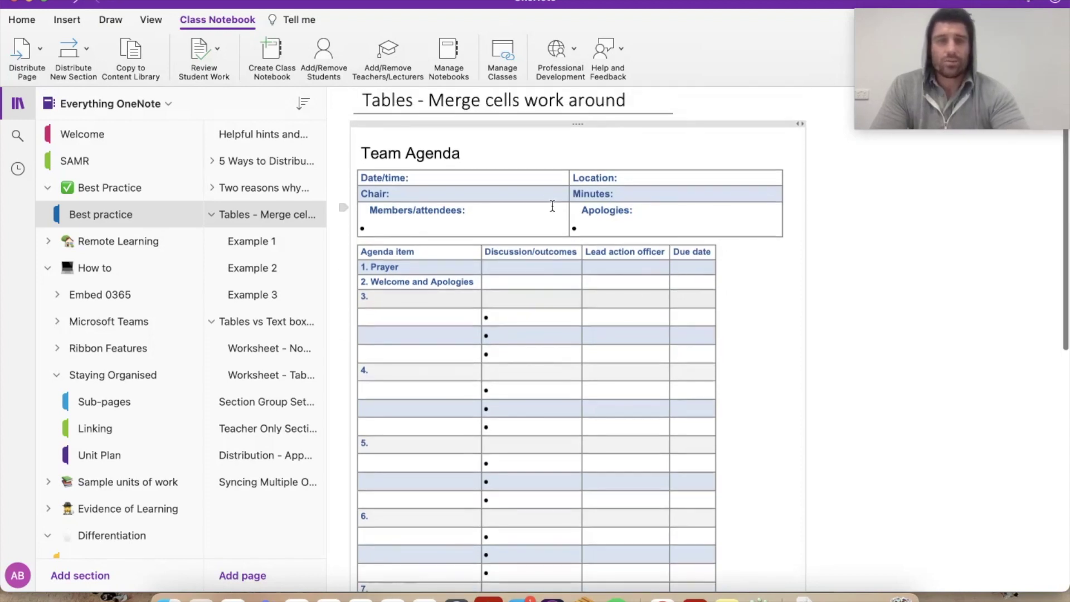
{"action": "scroll", "coordinate": [641, 482], "scroll_direction": "down", "scroll_amount": 5}
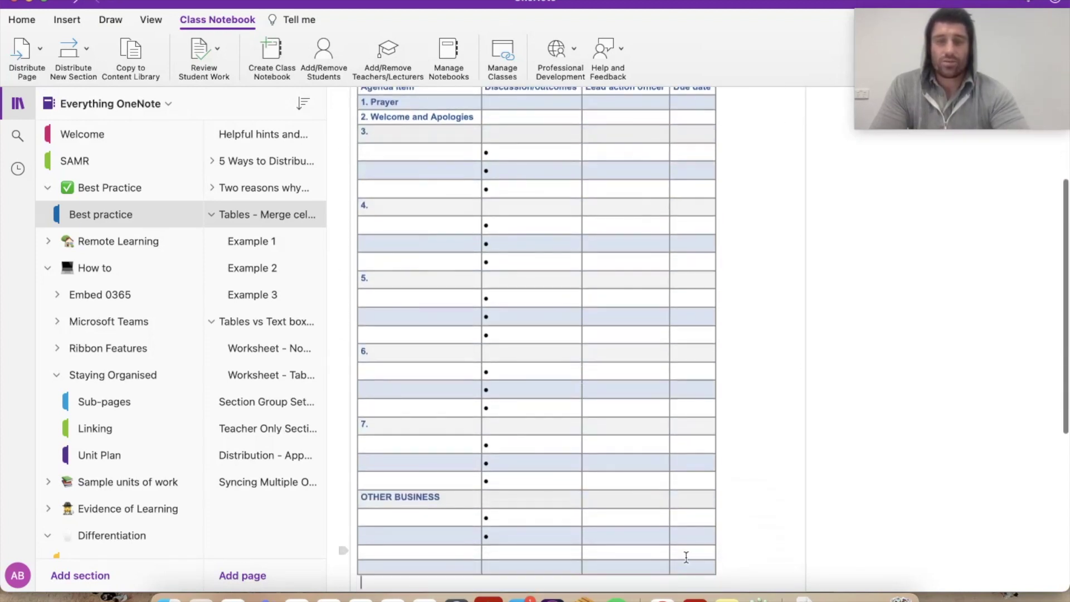
{"action": "scroll", "coordinate": [632, 356], "scroll_direction": "up", "scroll_amount": 5}
{"action": "scroll", "coordinate": [632, 357], "scroll_direction": "down", "scroll_amount": 4}
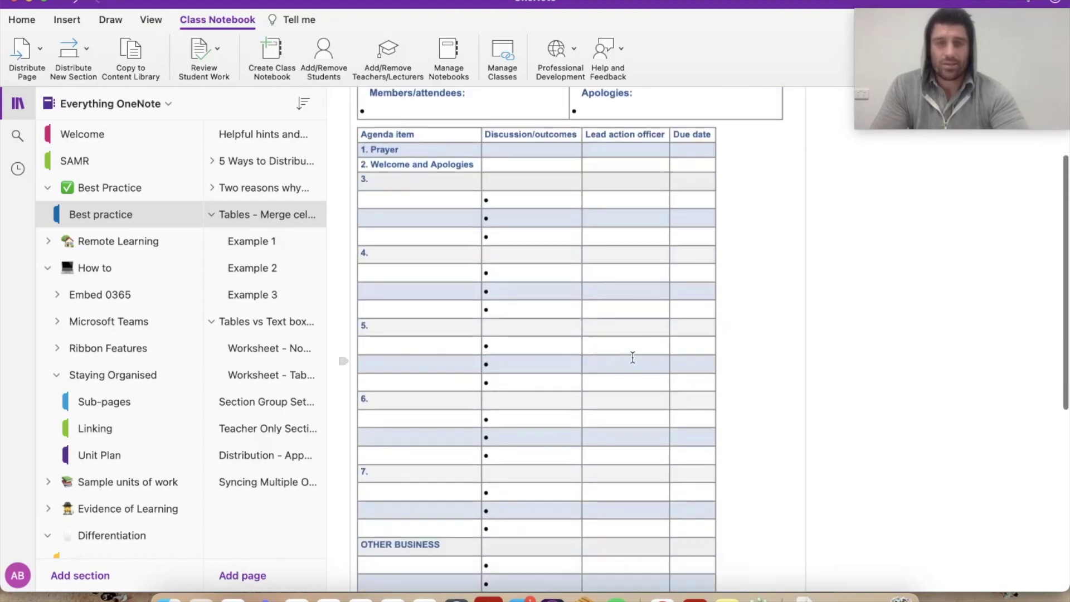
{"action": "scroll", "coordinate": [657, 441], "scroll_direction": "down", "scroll_amount": 2}
{"action": "left_click_drag", "start_coordinate": [690, 559], "coordinate": [361, 111]}
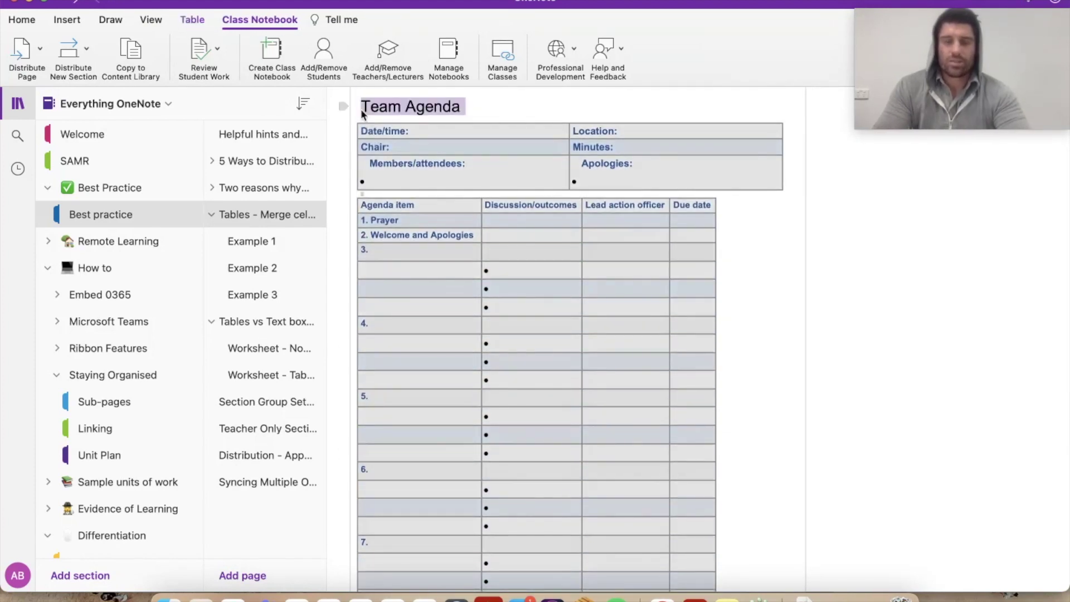
{"action": "key", "text": "BackSpace"}
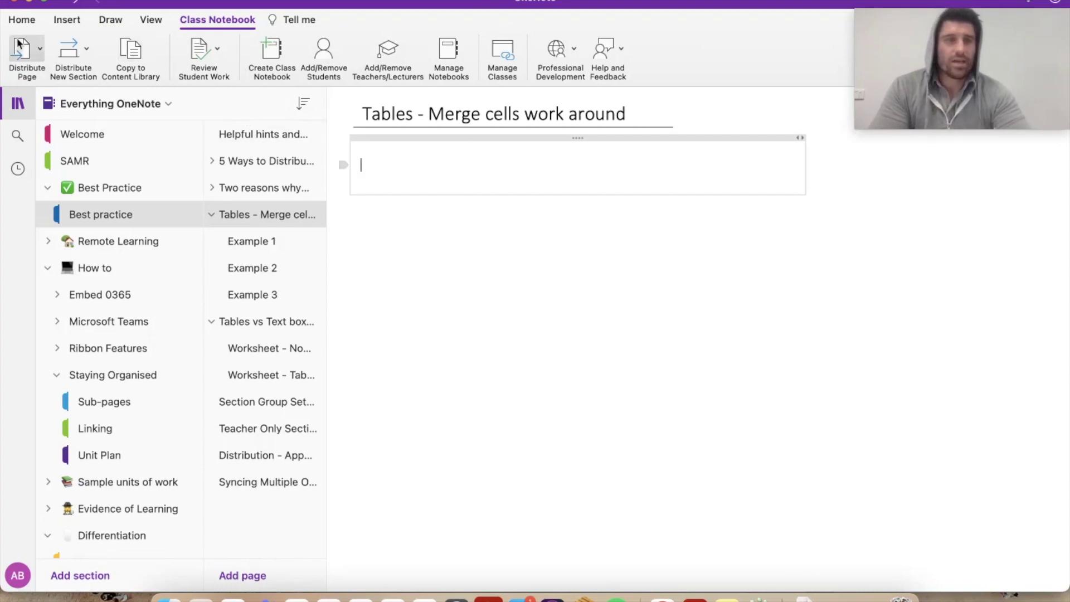
Insert a 3x1 table under the title and widen its columns across the note
{"action": "left_click", "coordinate": [67, 20]}
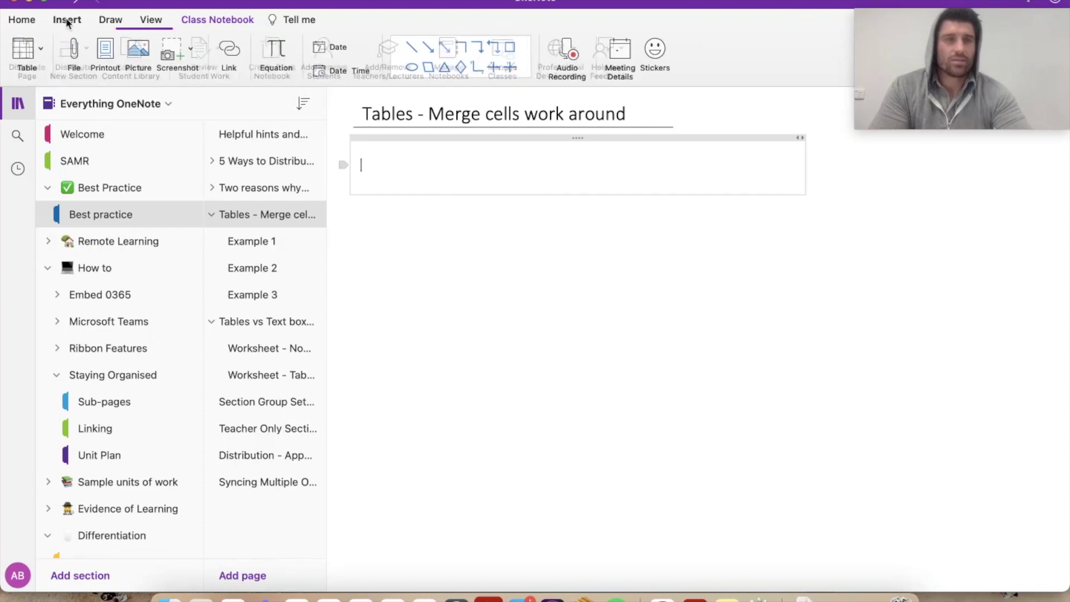
{"action": "left_click", "coordinate": [23, 49]}
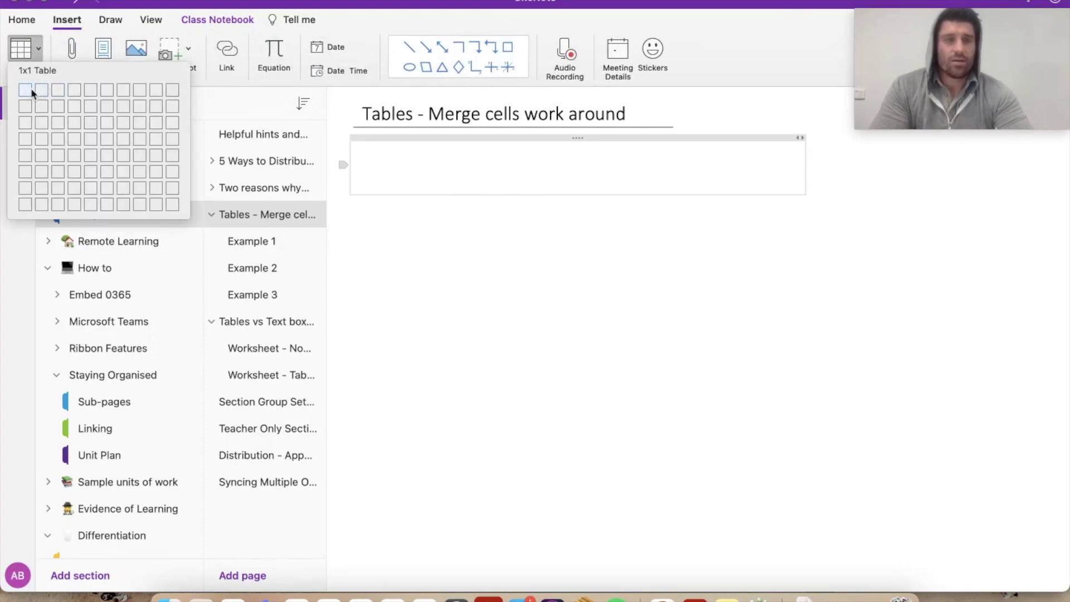
{"action": "left_click", "coordinate": [58, 95]}
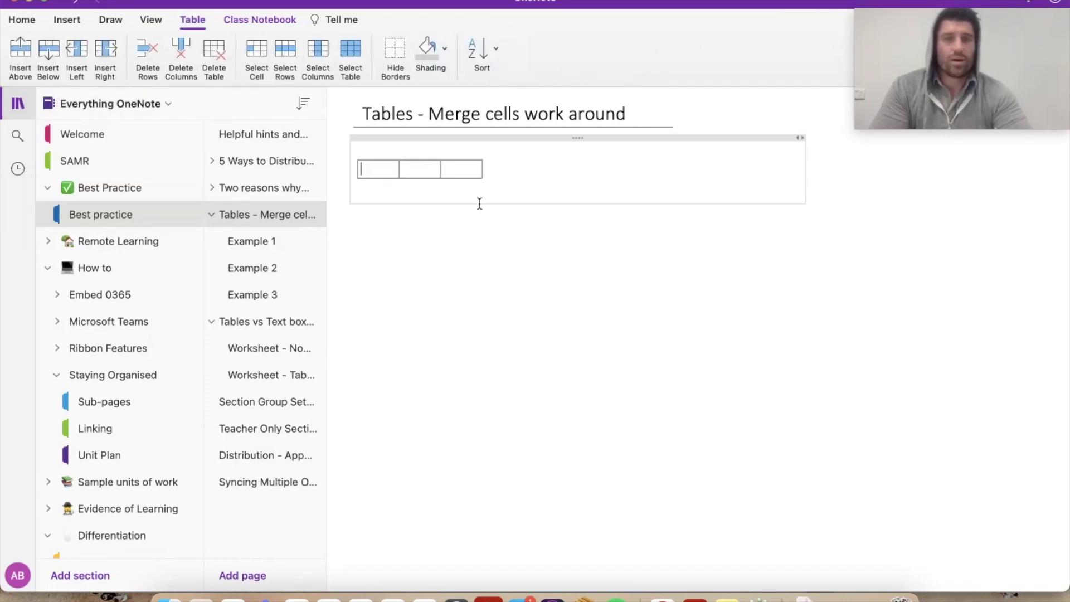
{"action": "left_click_drag", "start_coordinate": [398, 169], "coordinate": [495, 169]}
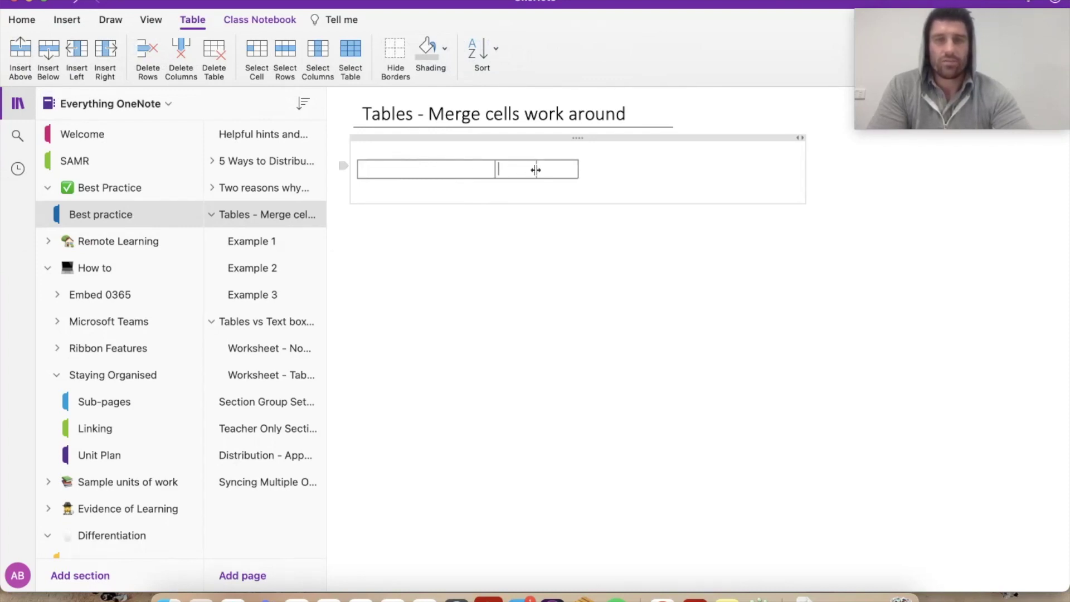
{"action": "left_click_drag", "start_coordinate": [579, 169], "coordinate": [800, 172]}
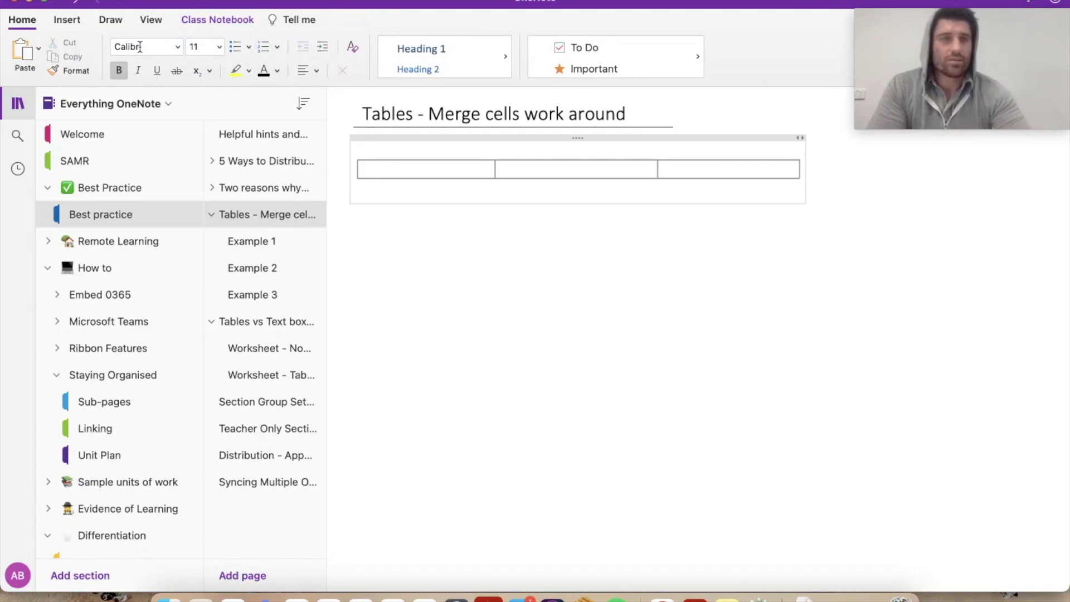
Add a 1x1 table under the three-column row, stretched to full width, then start a new line below
{"action": "left_click", "coordinate": [67, 21]}
{"action": "left_click", "coordinate": [25, 51]}
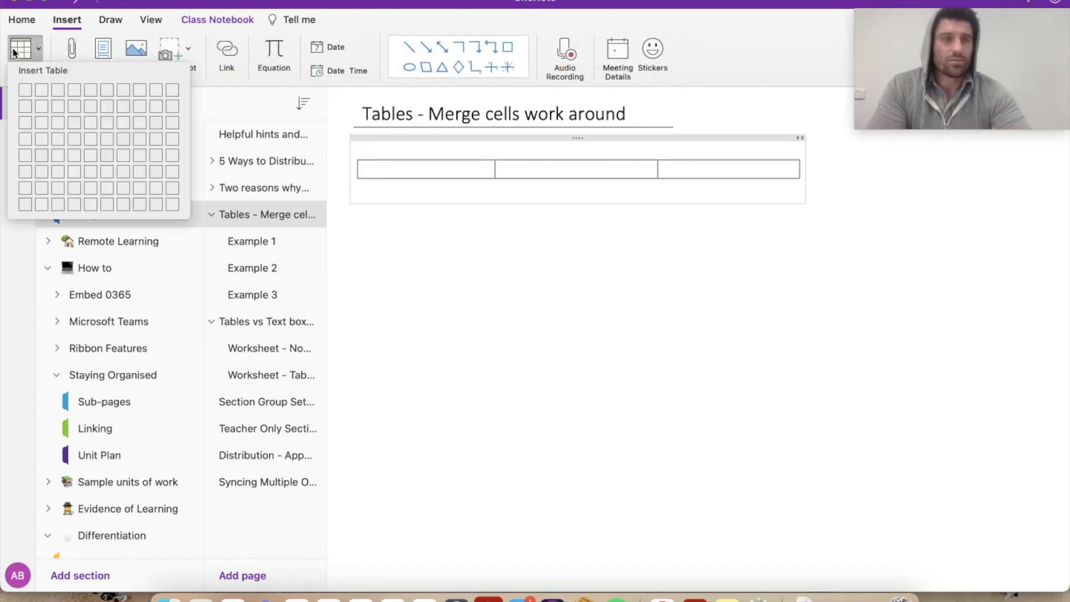
{"action": "left_click", "coordinate": [26, 93]}
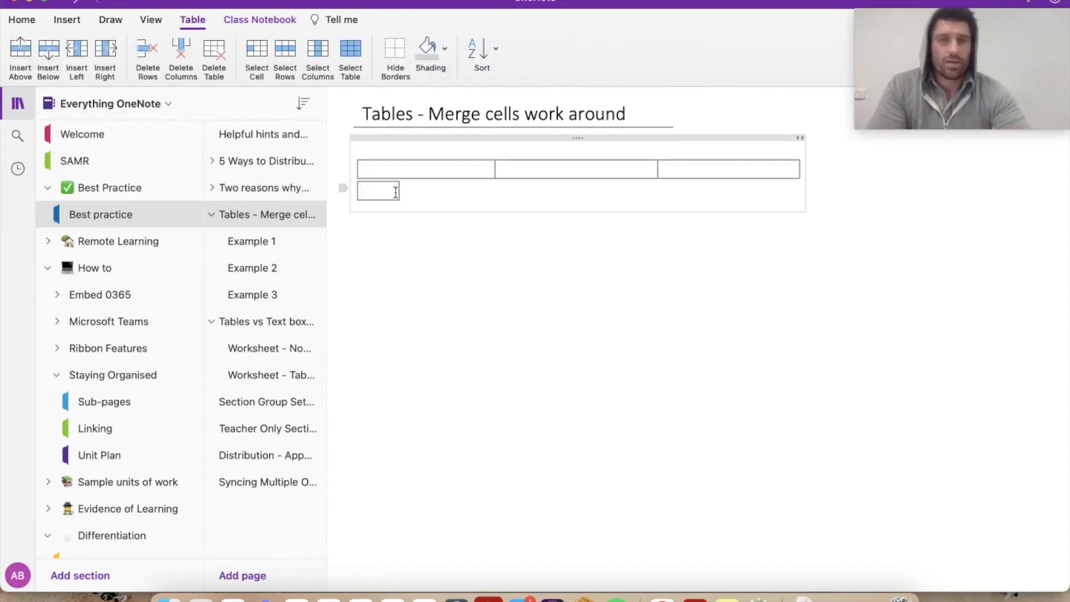
{"action": "left_click_drag", "start_coordinate": [400, 191], "coordinate": [800, 197]}
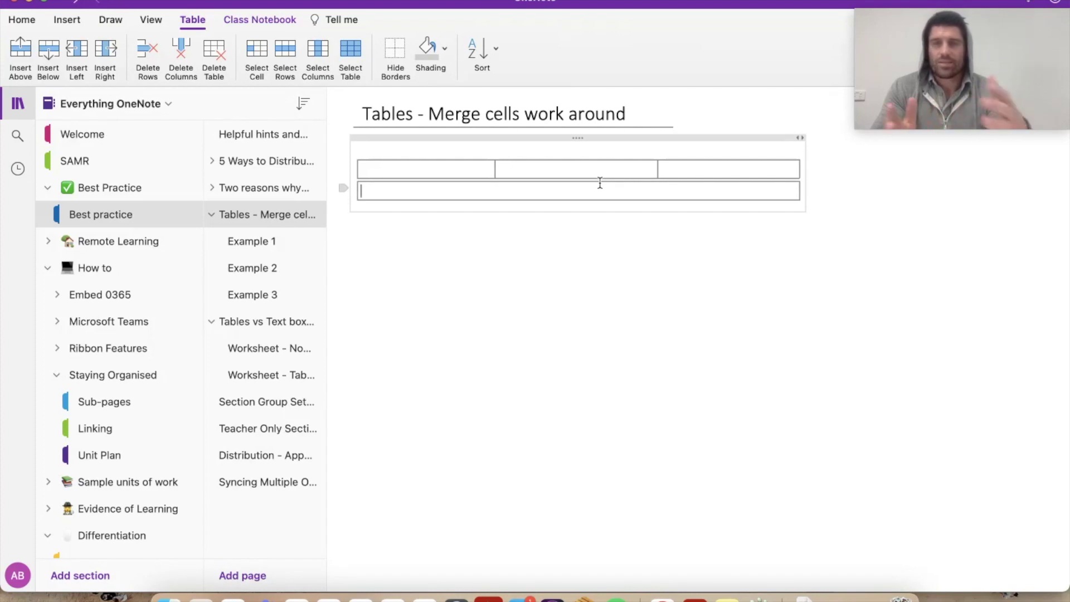
{"action": "left_click", "coordinate": [374, 208]}
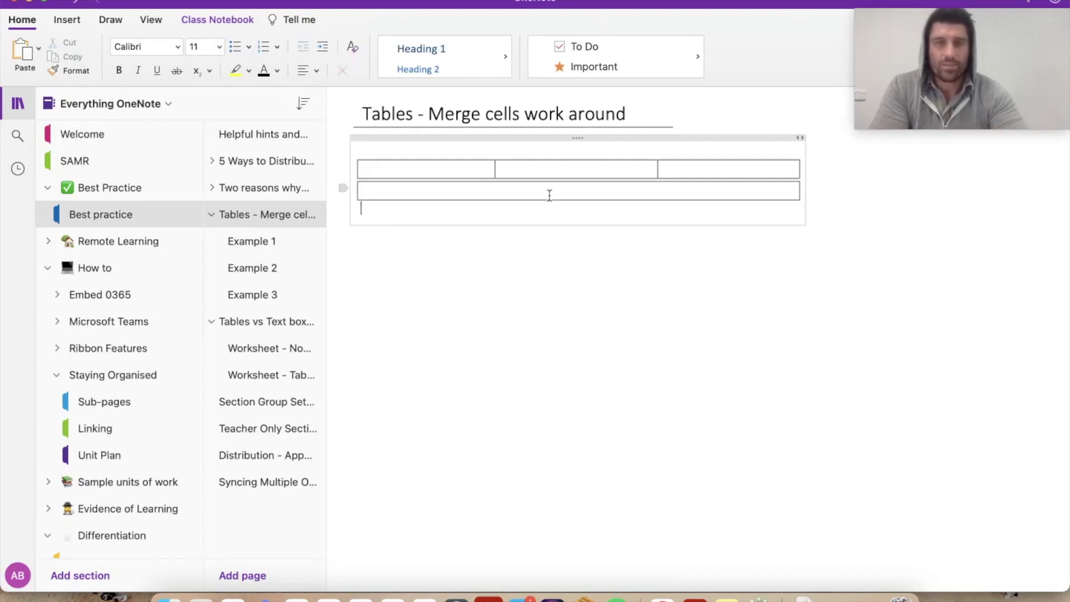
{"action": "left_click", "coordinate": [62, 22]}
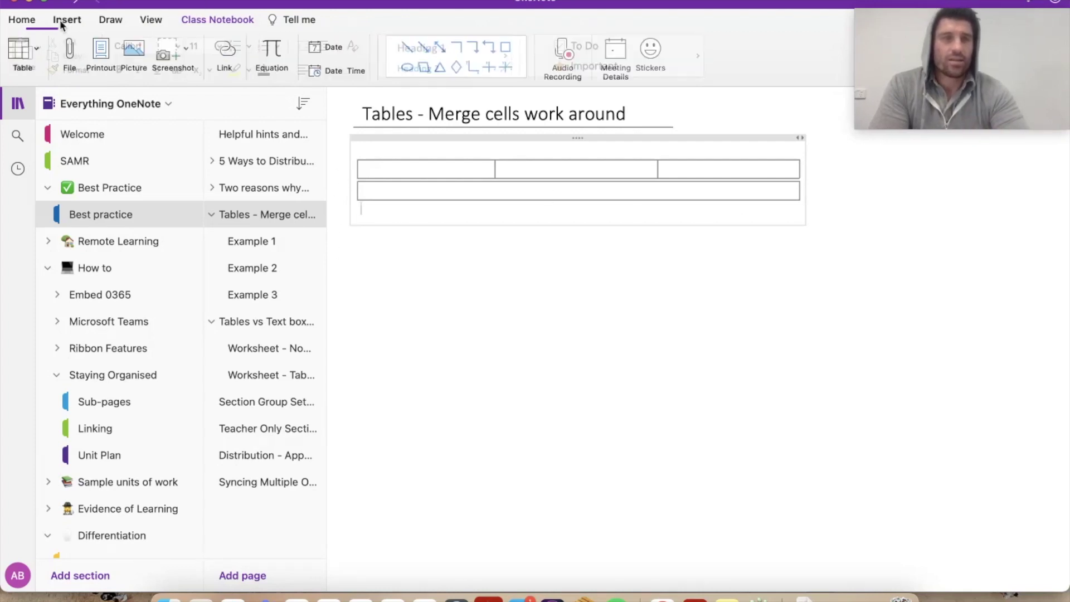
Insert a 4x1 table beneath the full-width cell and widen its columns
{"action": "left_click", "coordinate": [37, 49]}
{"action": "left_click", "coordinate": [73, 90]}
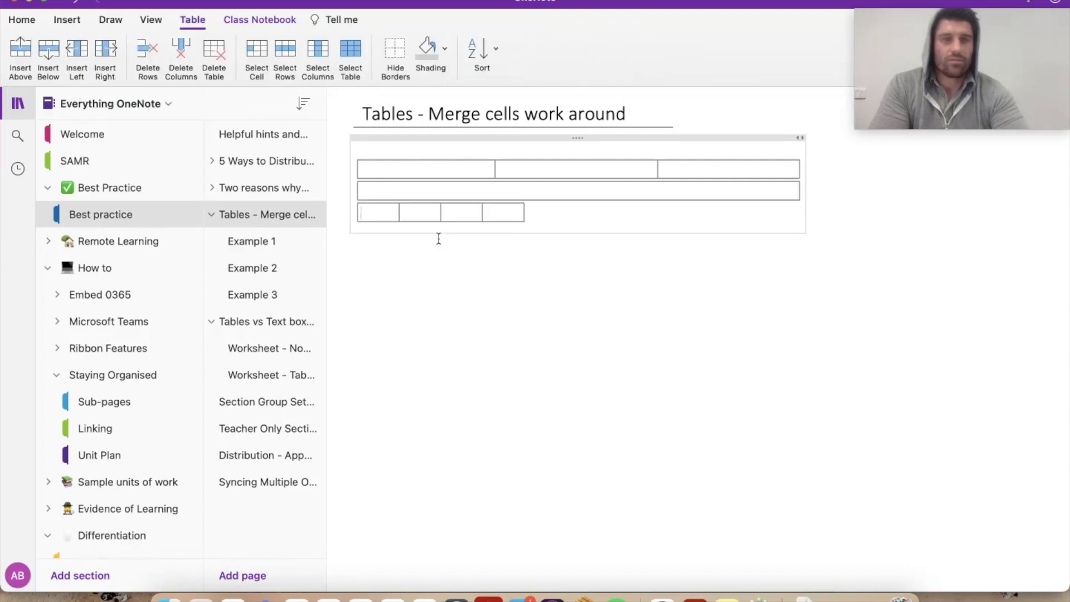
{"action": "left_click_drag", "start_coordinate": [399, 213], "coordinate": [777, 213]}
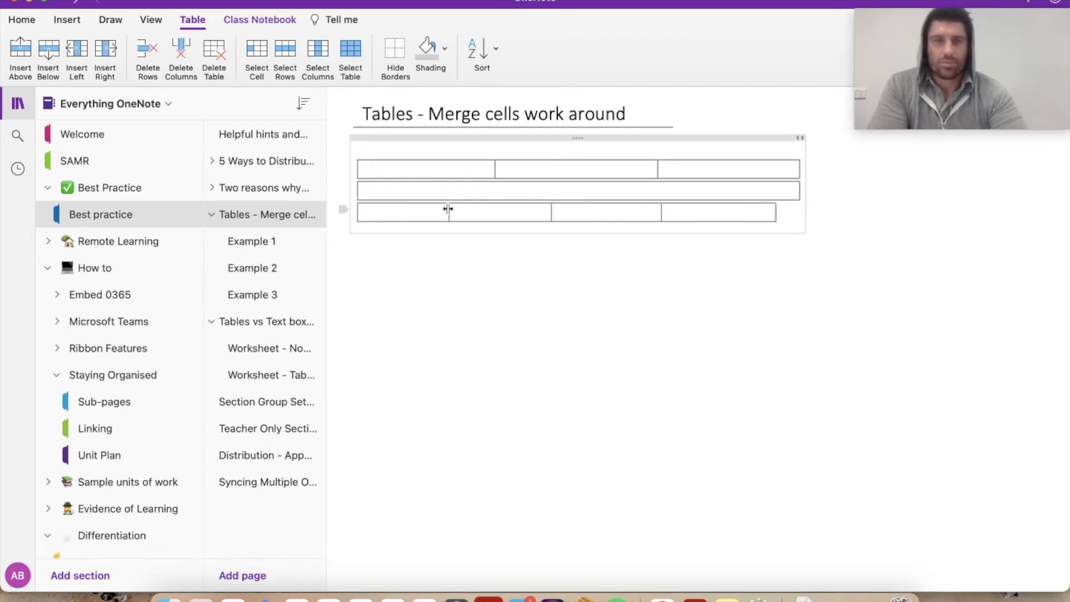
{"action": "left_click_drag", "start_coordinate": [449, 212], "coordinate": [462, 211]}
Add a full-width 1x1 table below the four-cell row, then select all four stacked tables
{"action": "left_click_drag", "start_coordinate": [563, 212], "coordinate": [575, 213]}
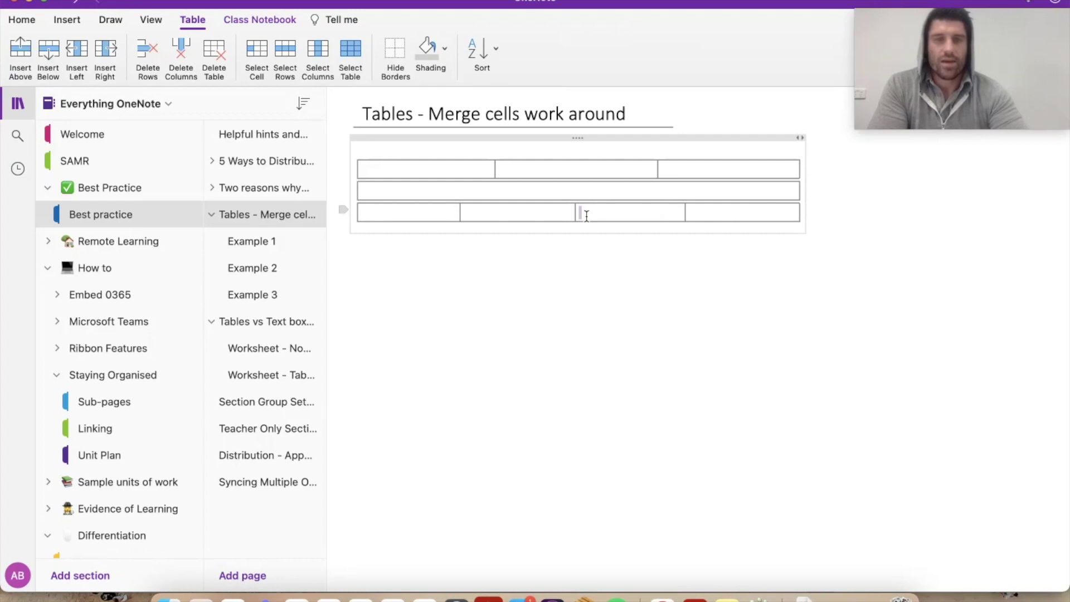
{"action": "left_click", "coordinate": [357, 229]}
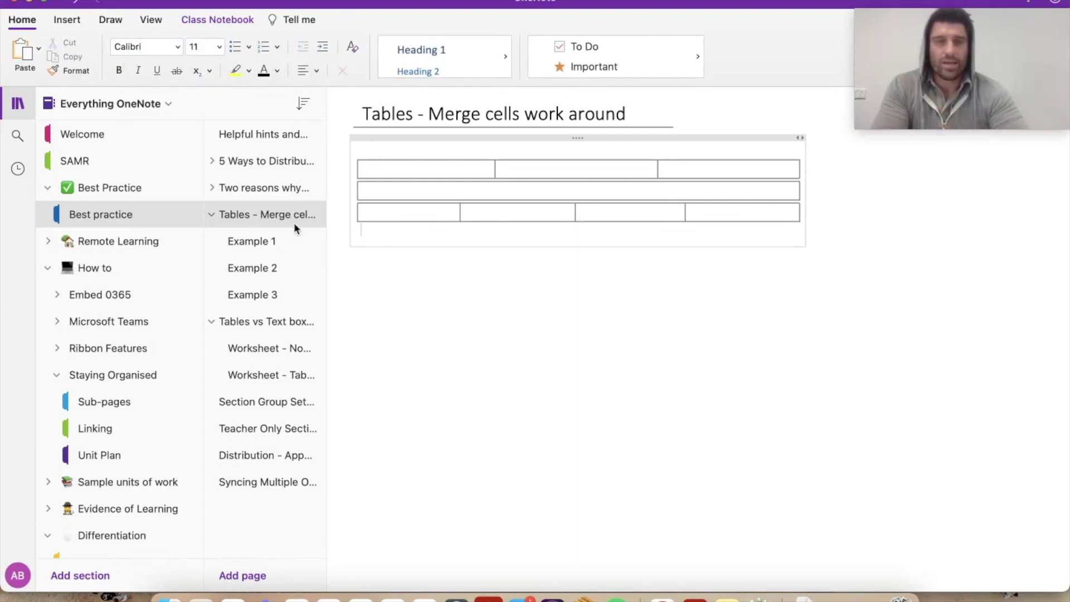
{"action": "left_click", "coordinate": [67, 19]}
{"action": "left_click", "coordinate": [21, 48]}
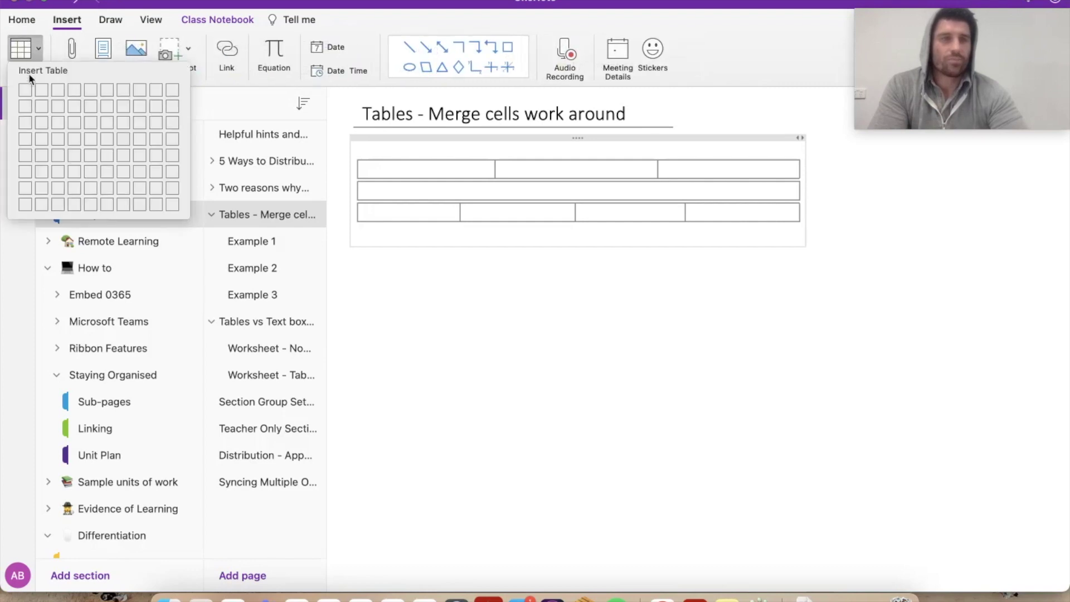
{"action": "left_click", "coordinate": [26, 91]}
{"action": "left_click_drag", "start_coordinate": [396, 231], "coordinate": [799, 233]}
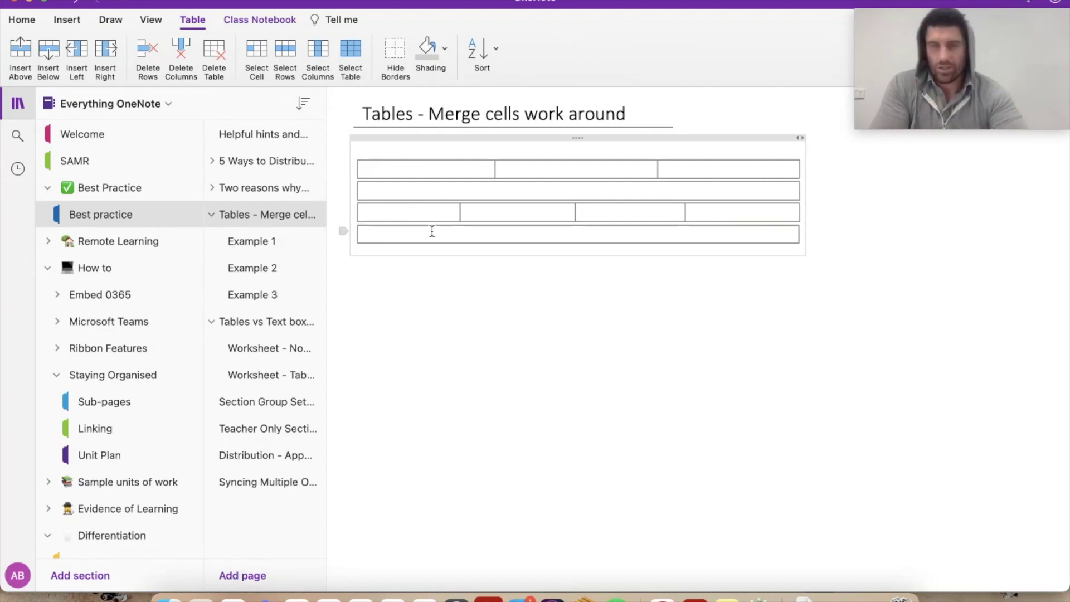
{"action": "left_click_drag", "start_coordinate": [432, 231], "coordinate": [414, 175]}
Paste a copy of the four stacked tables below the originals, then go to Example 1
{"action": "left_click", "coordinate": [368, 254]}
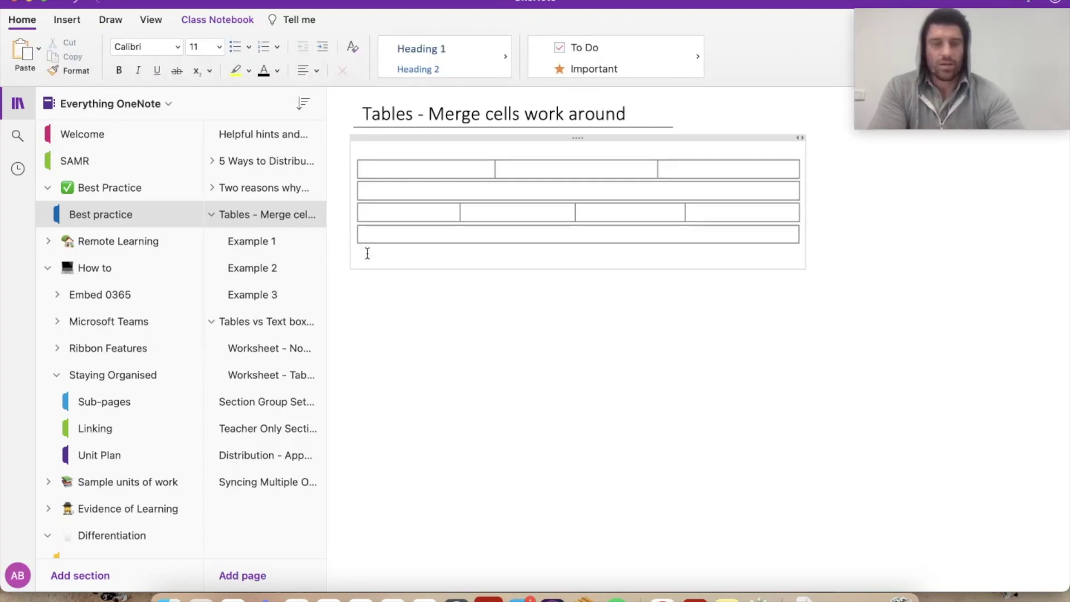
{"action": "key", "text": "ctrl+v"}
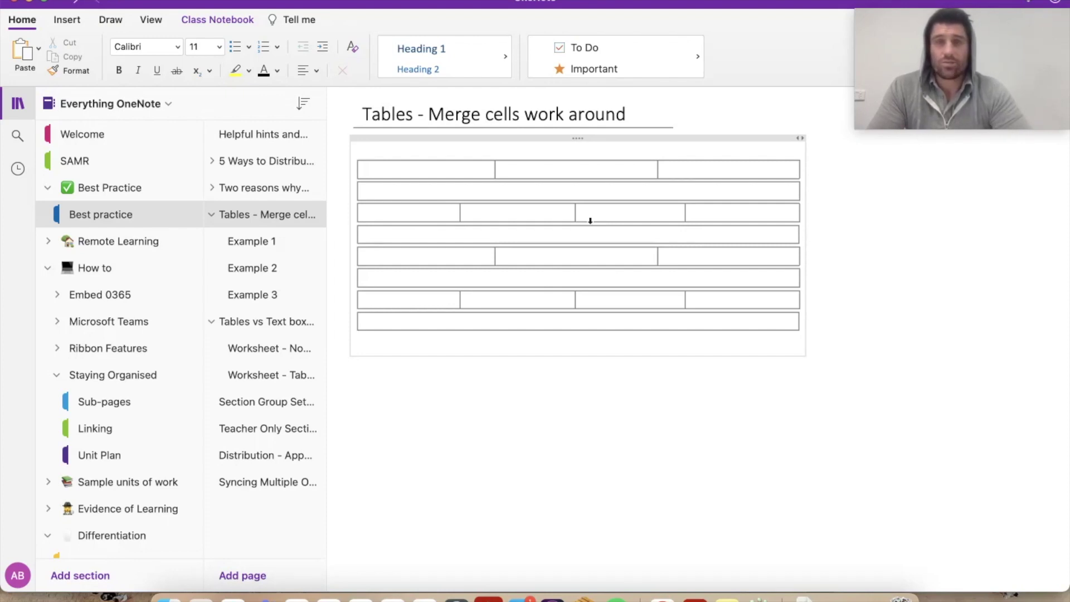
{"action": "left_click", "coordinate": [289, 234]}
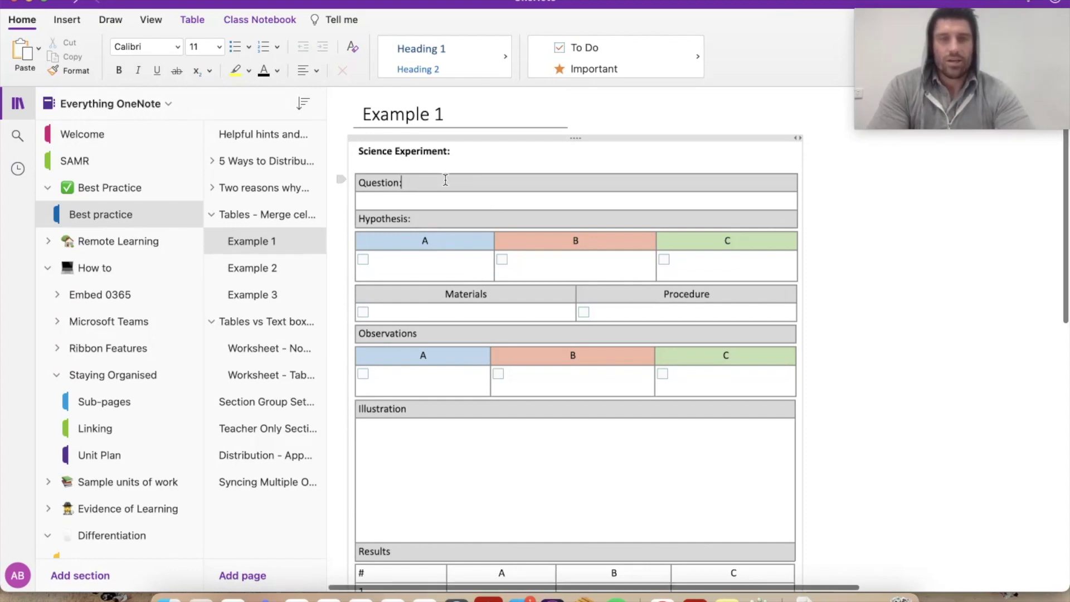
Scroll through the Example 1 worksheet's Question, Hypothesis, Materials, Procedure and Results tables
{"action": "scroll", "coordinate": [446, 178], "scroll_direction": "down", "scroll_amount": 2}
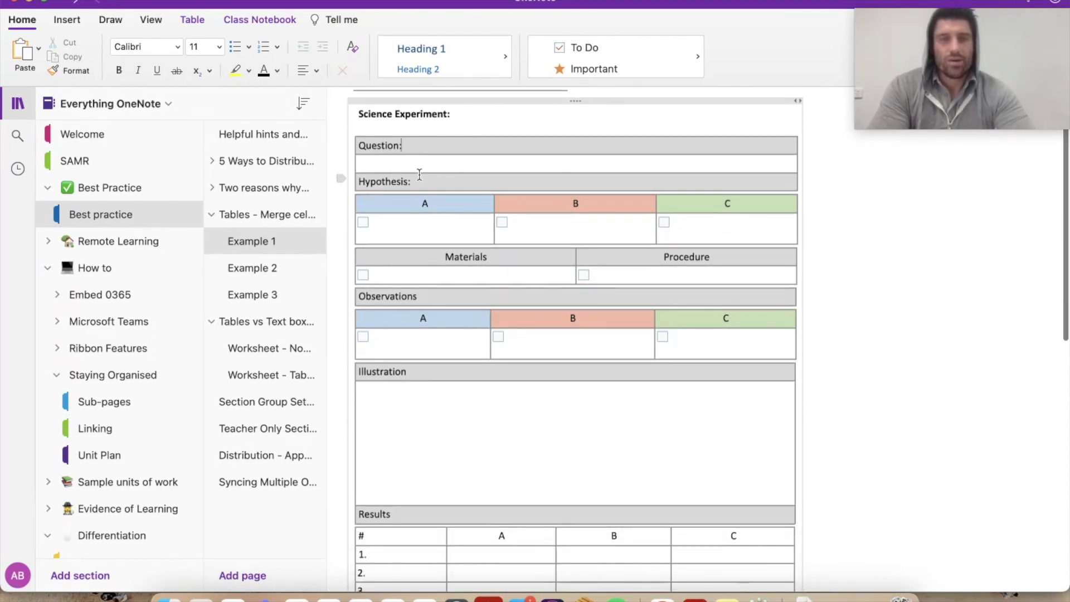
{"action": "scroll", "coordinate": [444, 182], "scroll_direction": "down", "scroll_amount": 1}
{"action": "scroll", "coordinate": [468, 179], "scroll_direction": "down", "scroll_amount": 1}
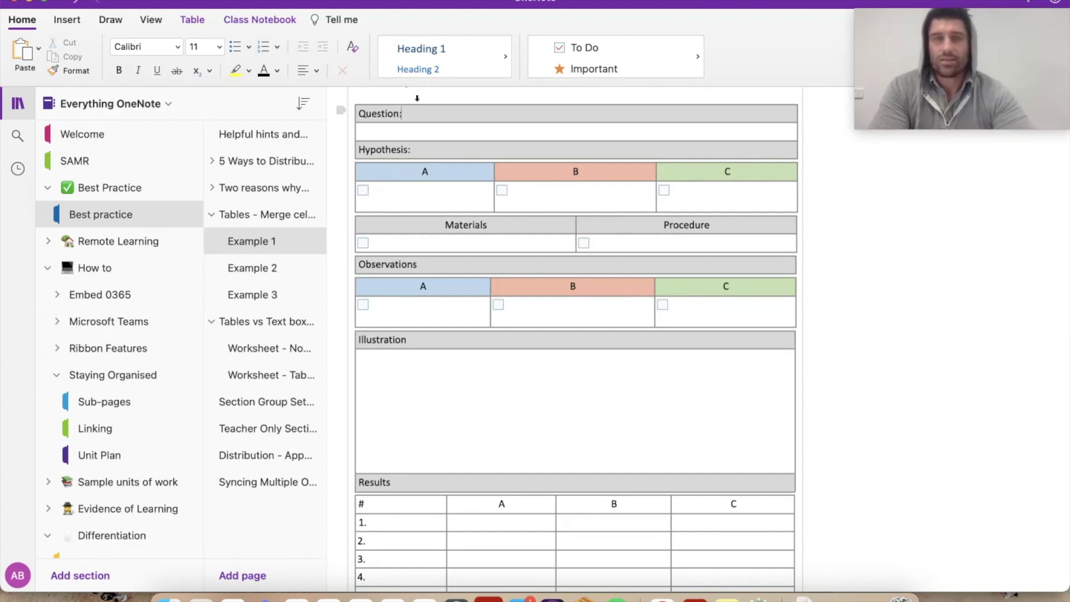
{"action": "left_click", "coordinate": [193, 20]}
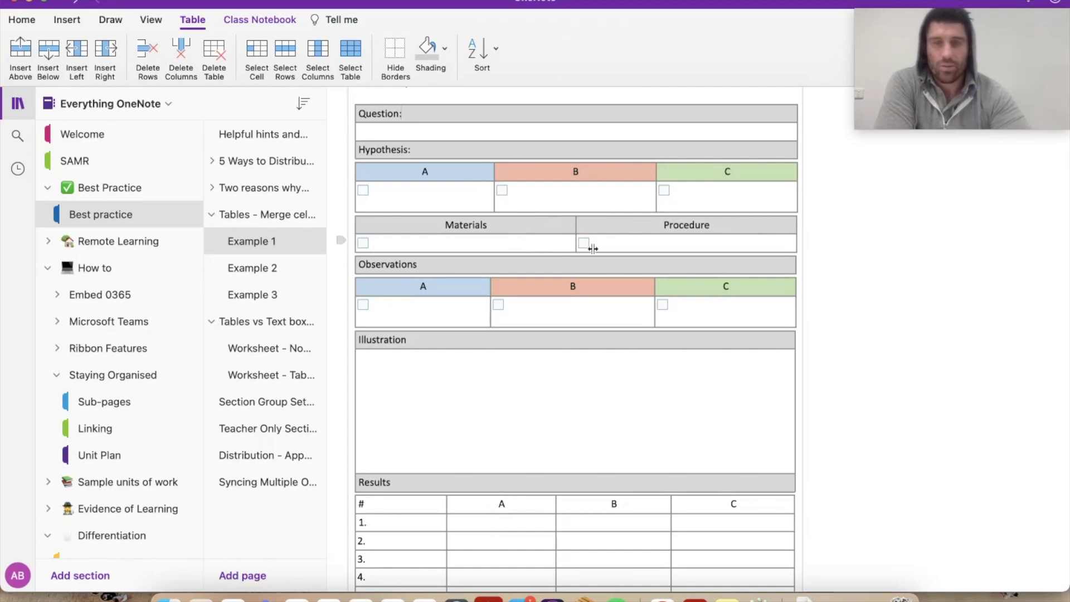
{"action": "scroll", "coordinate": [491, 234], "scroll_direction": "down", "scroll_amount": 2}
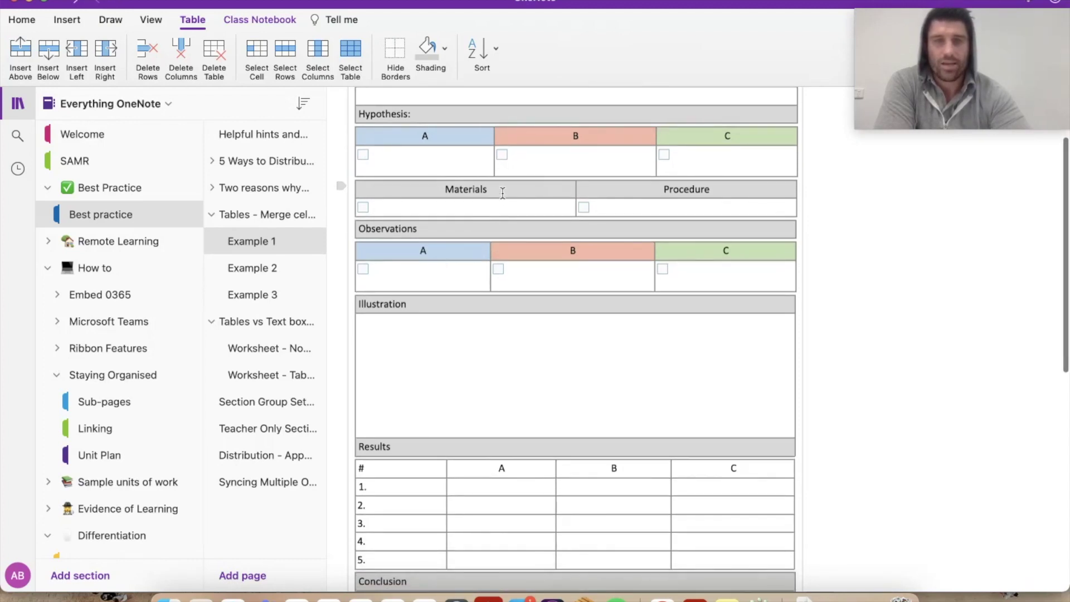
{"action": "scroll", "coordinate": [479, 236], "scroll_direction": "down", "scroll_amount": 4}
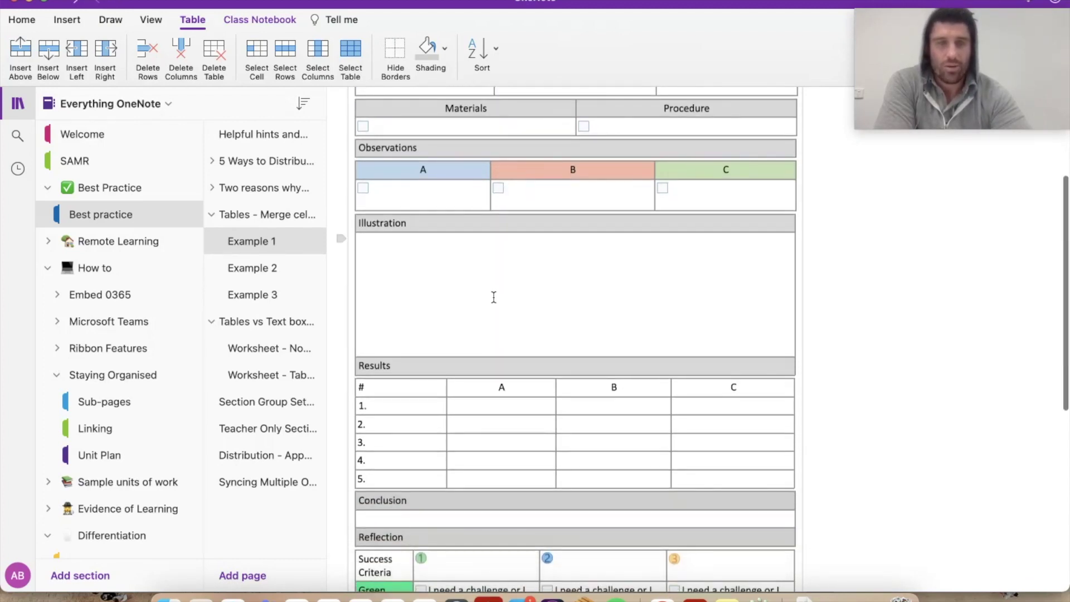
{"action": "scroll", "coordinate": [494, 297], "scroll_direction": "down", "scroll_amount": 10}
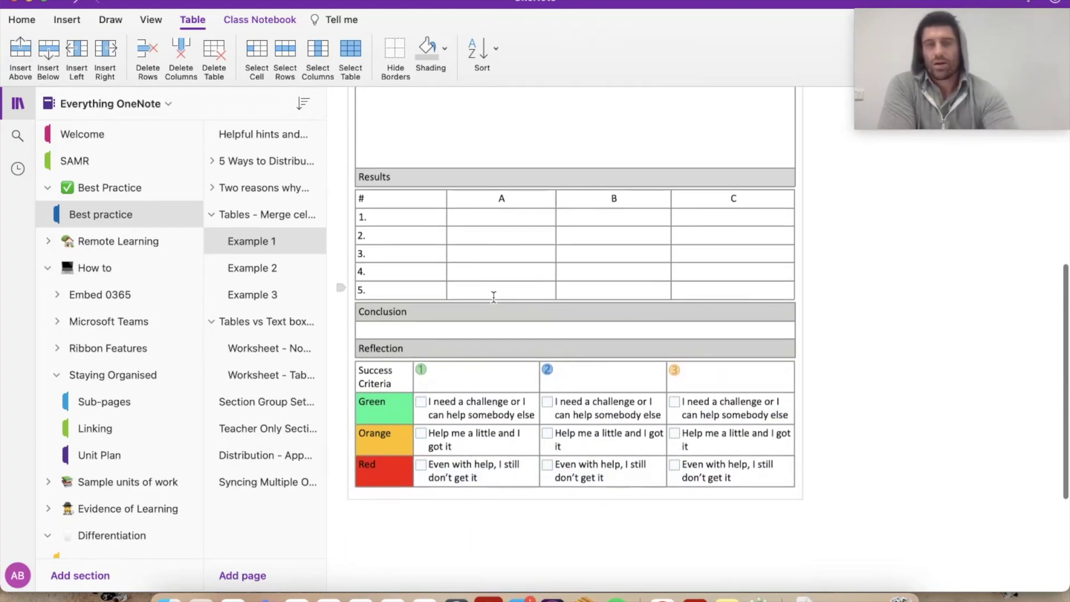
{"action": "scroll", "coordinate": [494, 297], "scroll_direction": "up", "scroll_amount": 20}
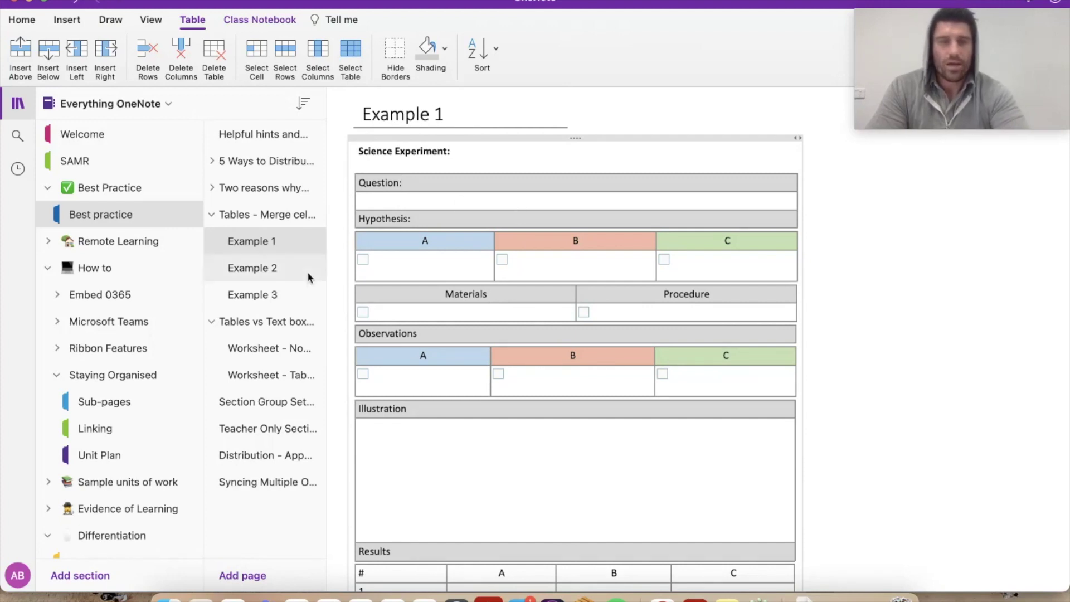
Open Example 2, point out the Question–Hypothesis gap, and scroll down its worksheet
{"action": "left_click", "coordinate": [273, 268]}
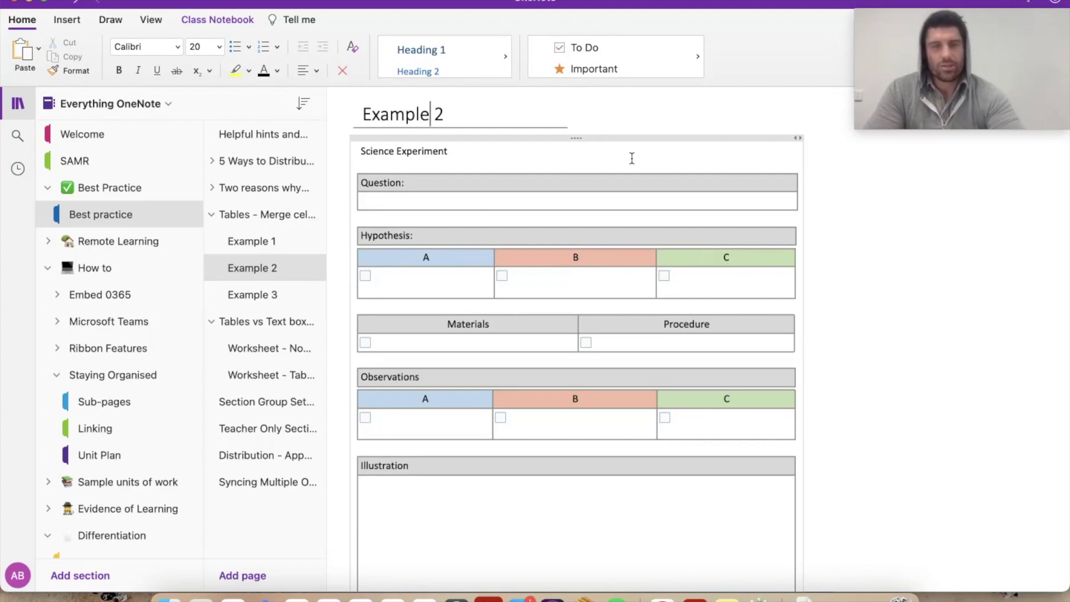
{"action": "left_click", "coordinate": [369, 218]}
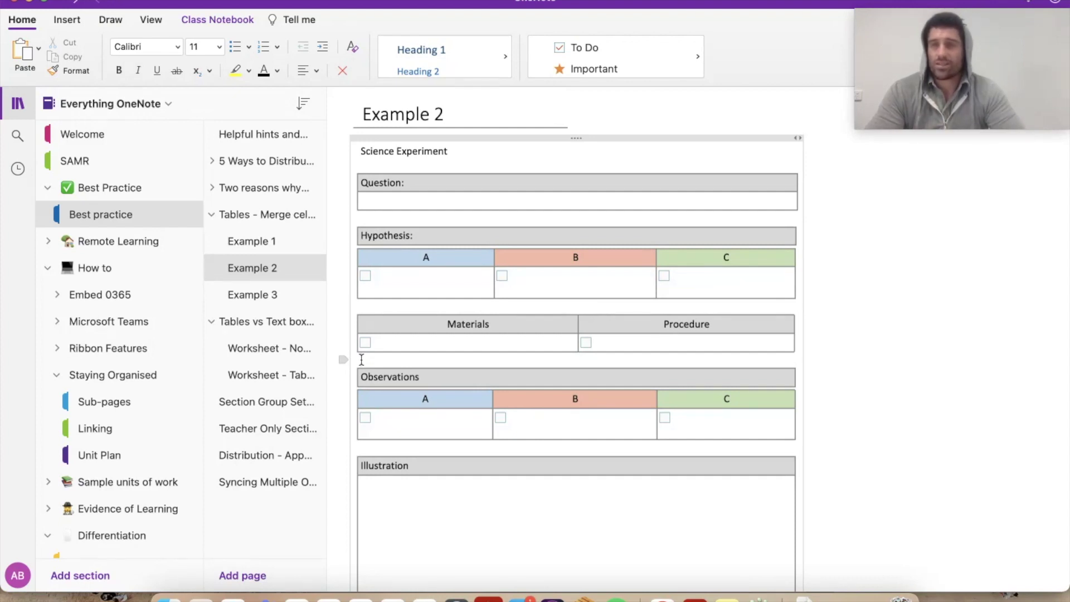
{"action": "scroll", "coordinate": [361, 360], "scroll_direction": "down", "scroll_amount": 10}
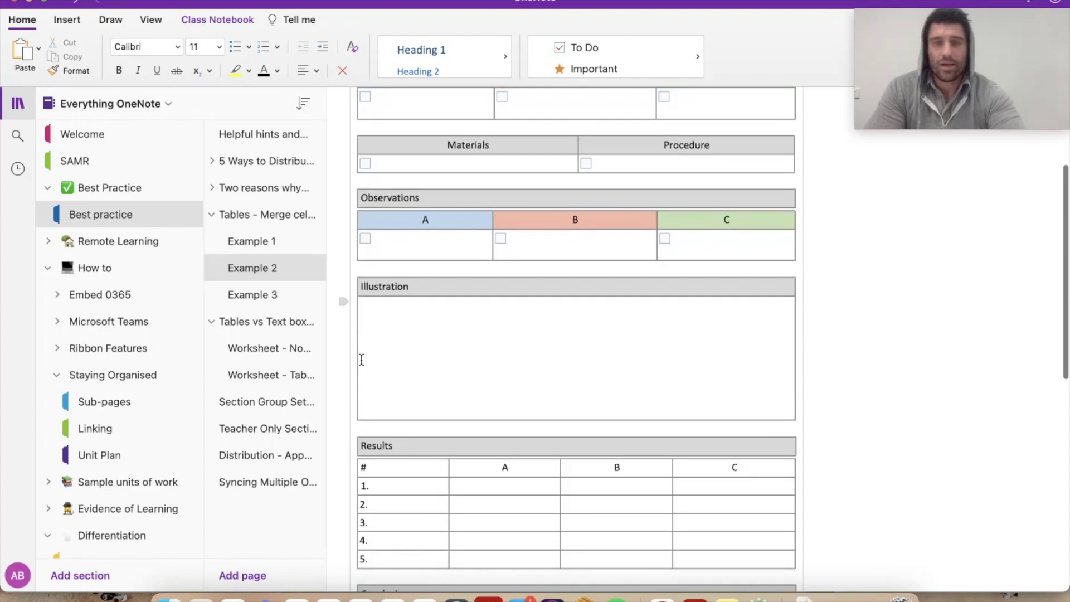
{"action": "scroll", "coordinate": [361, 360], "scroll_direction": "down", "scroll_amount": 3}
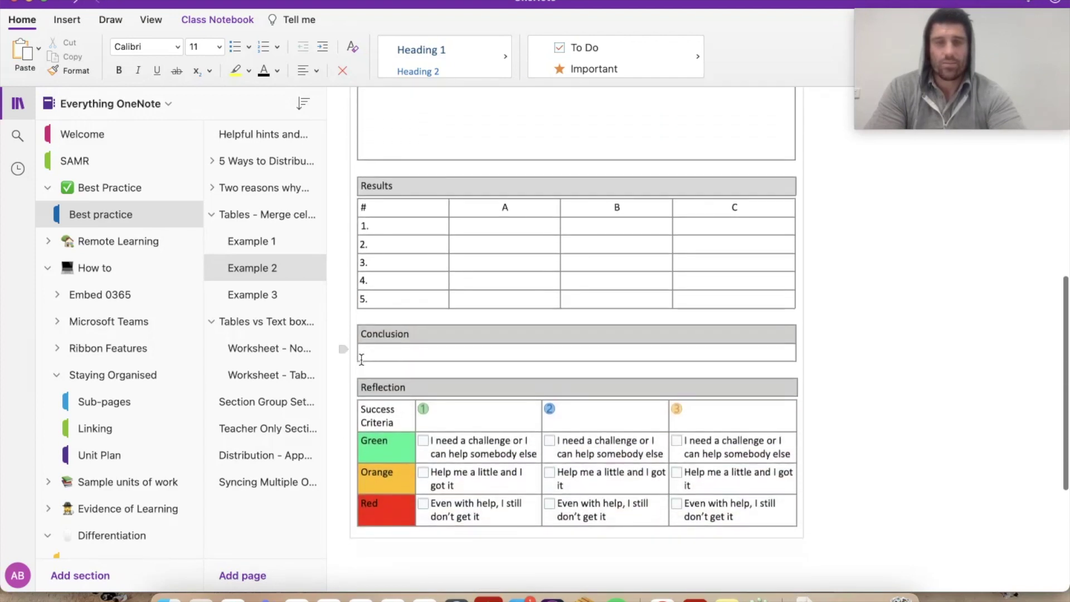
{"action": "scroll", "coordinate": [361, 360], "scroll_direction": "up", "scroll_amount": 10}
Open Example 3 and scroll through its Results, Conclusion and Reflection tables
{"action": "left_click", "coordinate": [246, 300]}
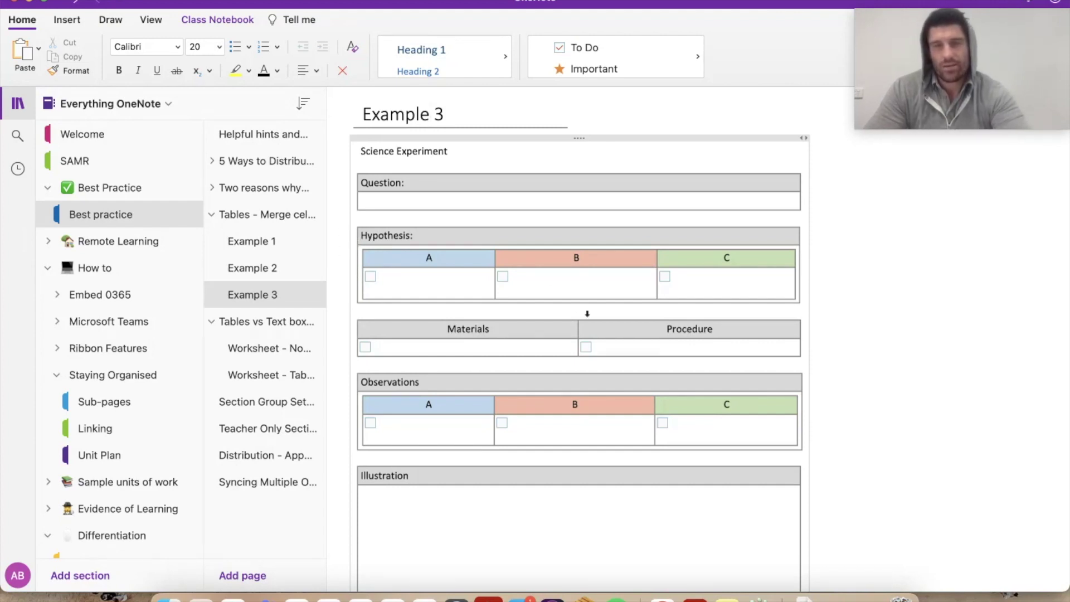
{"action": "scroll", "coordinate": [587, 314], "scroll_direction": "down", "scroll_amount": 2}
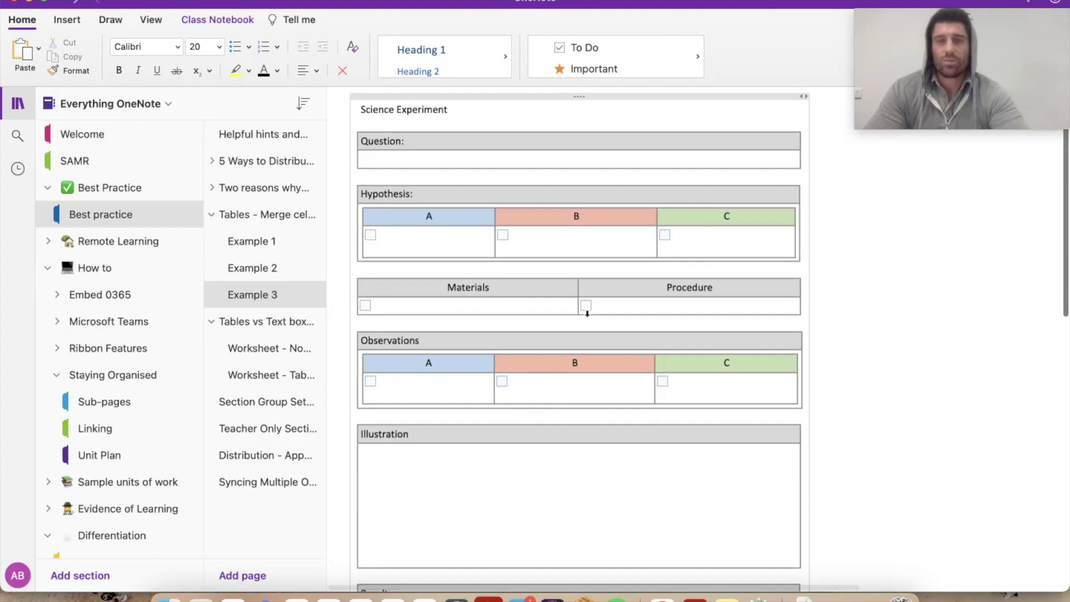
{"action": "scroll", "coordinate": [551, 249], "scroll_direction": "down", "scroll_amount": 8}
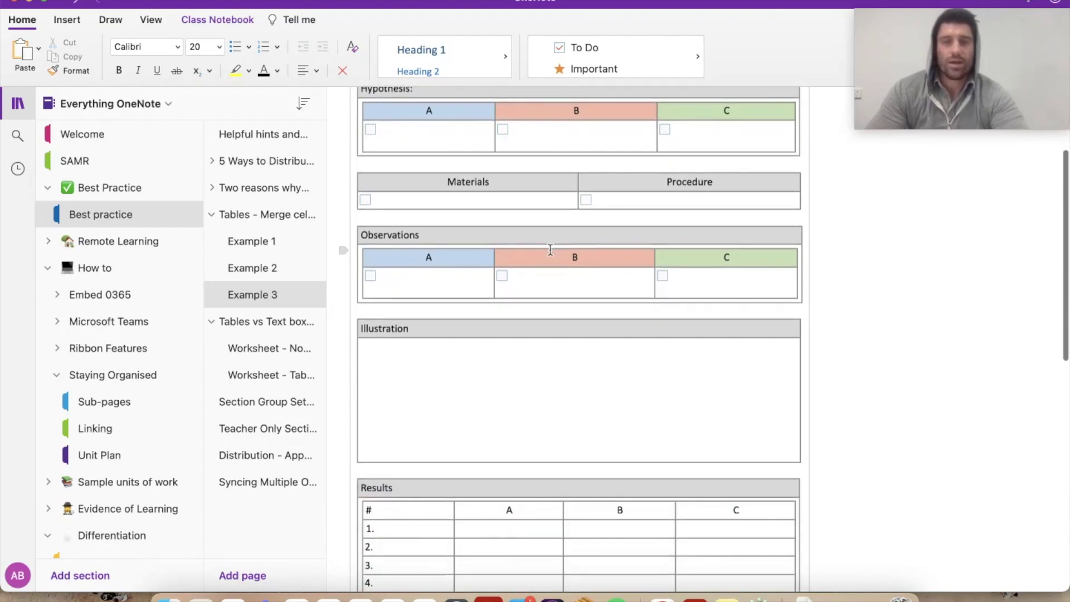
{"action": "scroll", "coordinate": [550, 249], "scroll_direction": "down", "scroll_amount": 5}
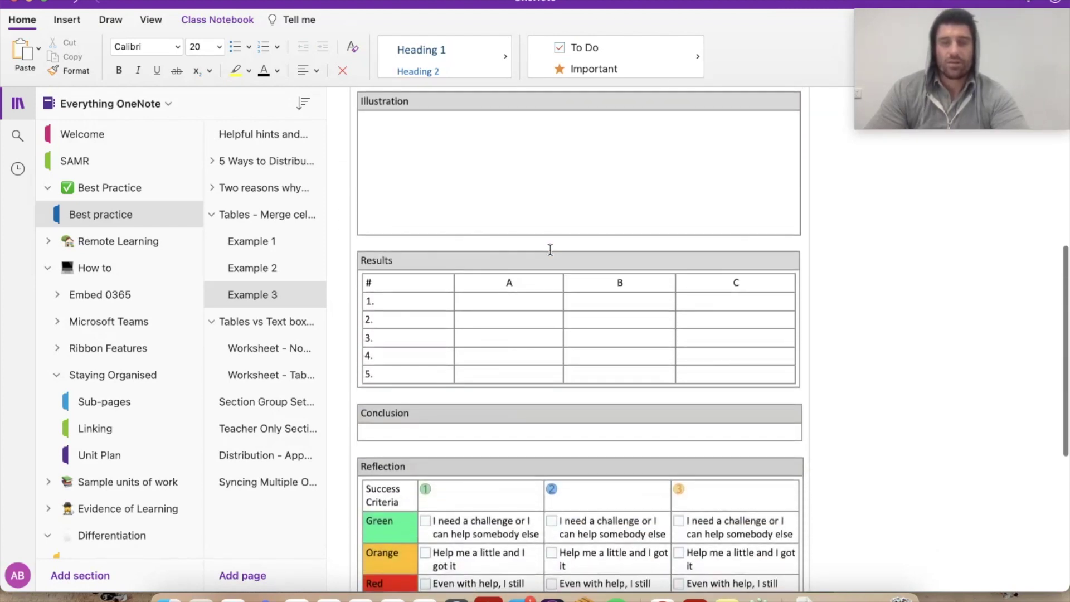
{"action": "scroll", "coordinate": [550, 249], "scroll_direction": "down", "scroll_amount": 4}
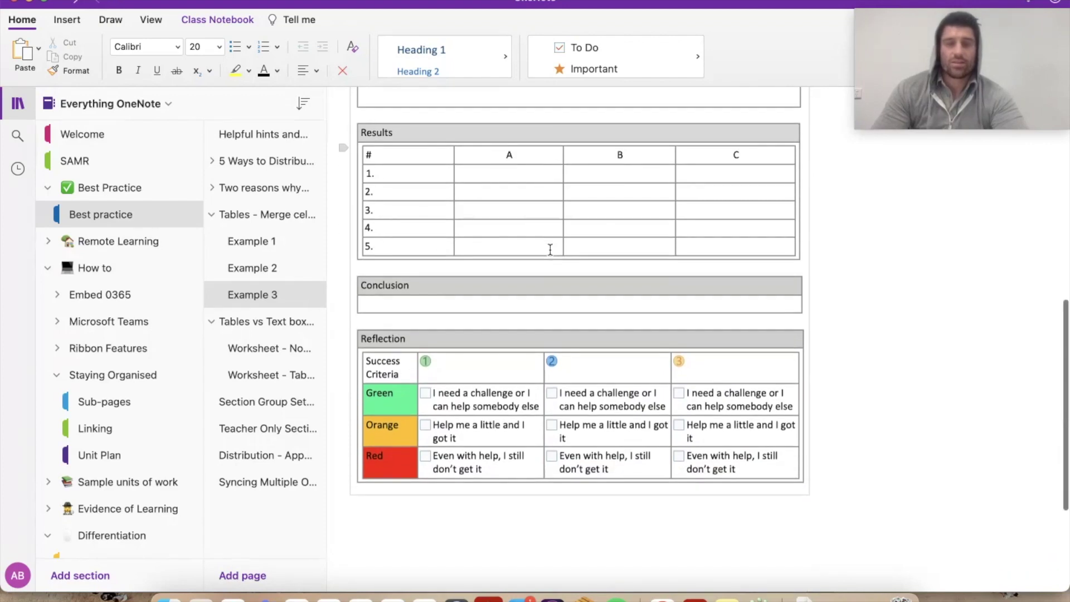
{"action": "scroll", "coordinate": [550, 250], "scroll_direction": "up", "scroll_amount": 20}
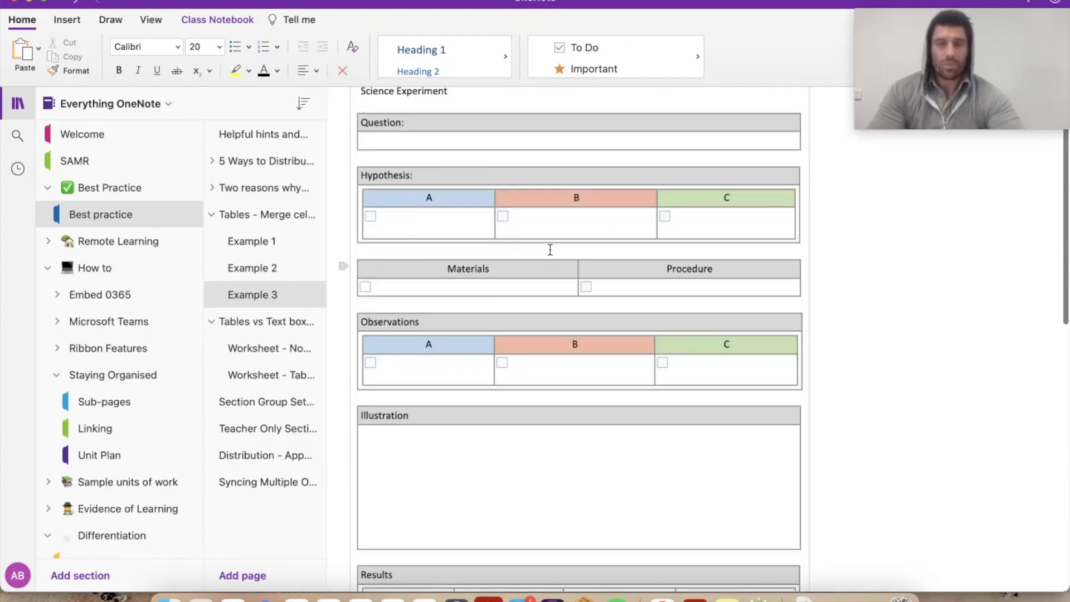
Switch back to the 'Tables - Merge cells work around' page showing the stacked split and full-width tables
{"action": "left_click", "coordinate": [255, 215]}
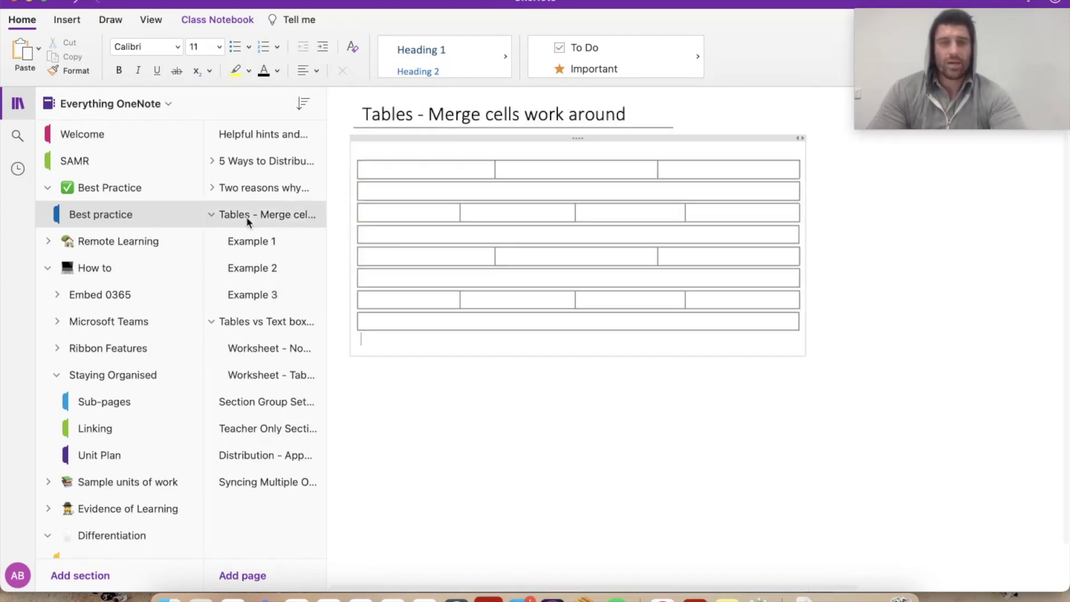